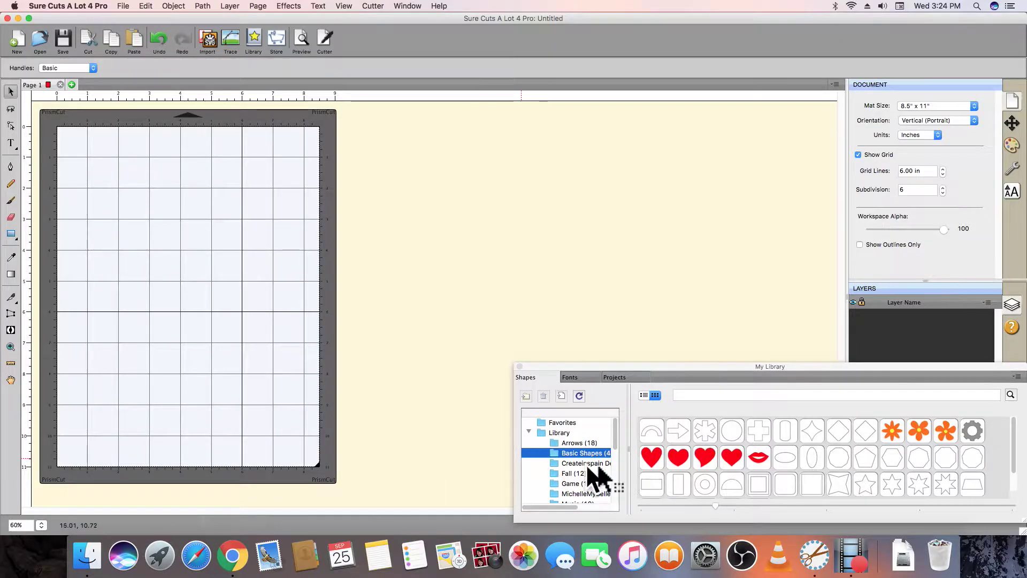
# Drag Flower 2 from My Library onto the mat and resize it to 3.785 × 3.953 in
pyautogui.moveTo(912, 437); pyautogui.dragTo(147, 262)
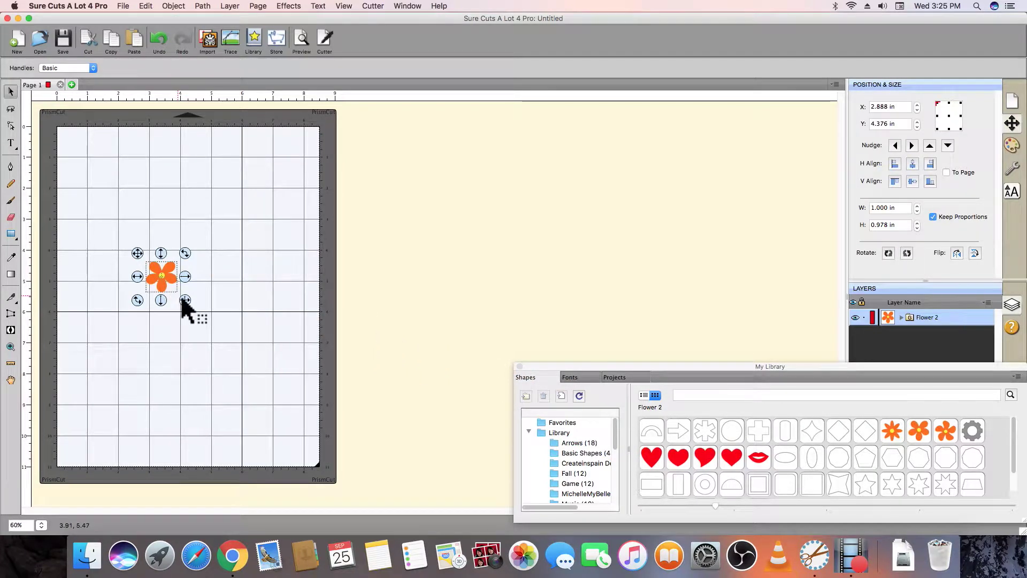
pyautogui.click(193, 307)
pyautogui.moveTo(193, 307); pyautogui.dragTo(267, 388)
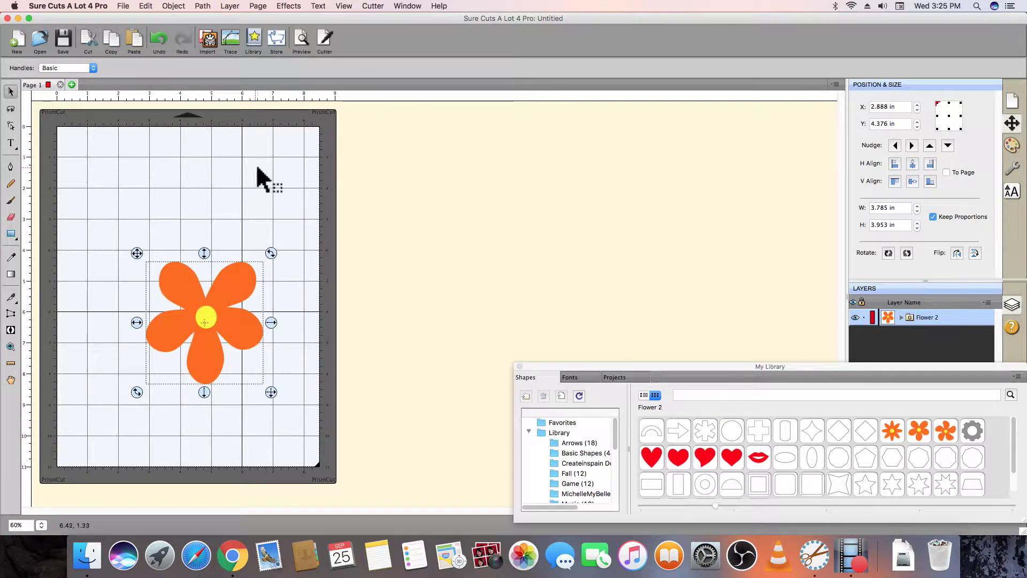
# Add a Shadow Layer (Contour Cut) to the flower with Print+Cut Outline checked and size 0.448 in
pyautogui.click(294, 6)
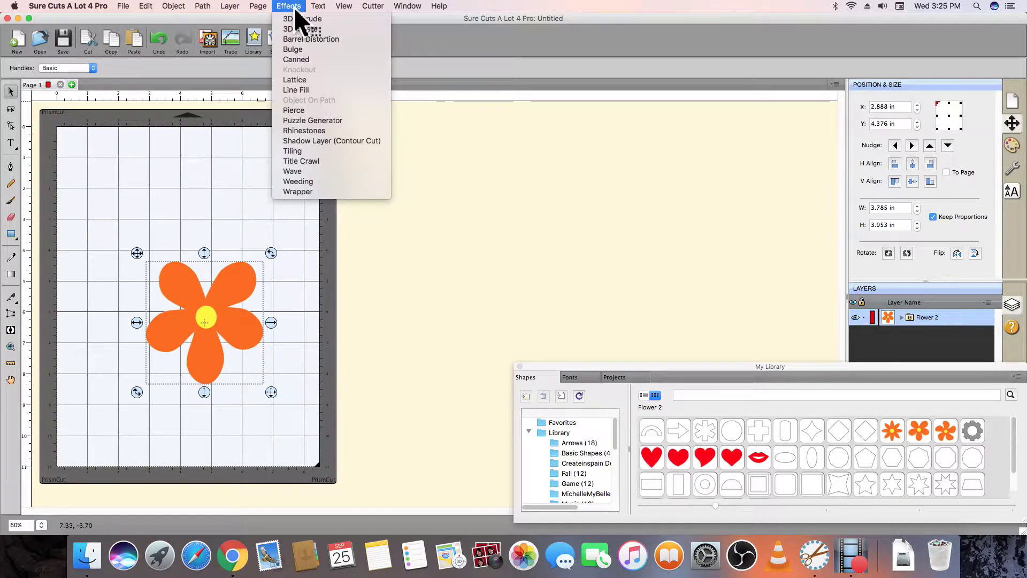
pyautogui.click(353, 144)
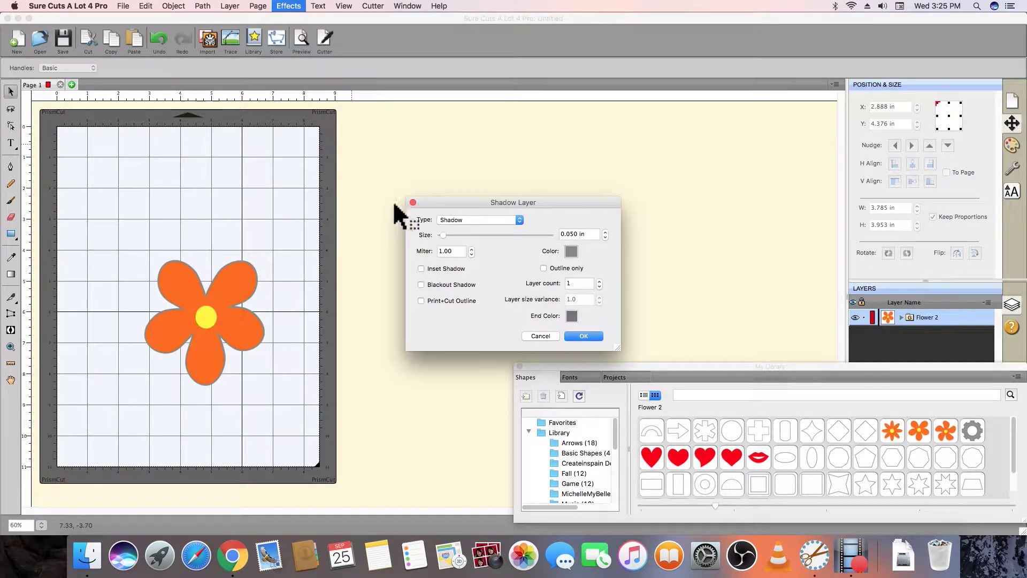
pyautogui.click(421, 301)
pyautogui.moveTo(470, 239); pyautogui.dragTo(457, 236)
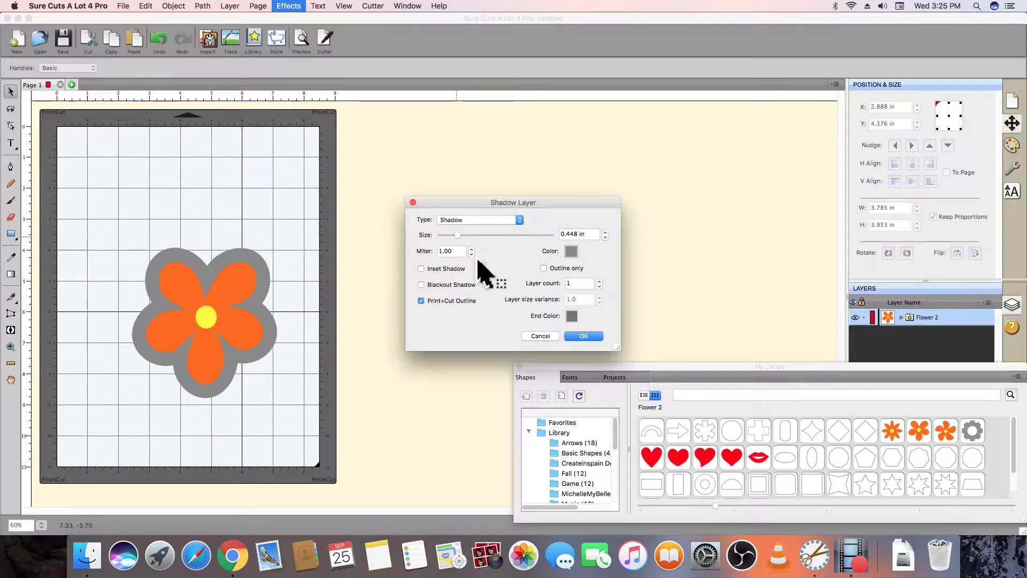
# Confirm the shadow layer and preview the flower with Show Printable turned on
pyautogui.click(584, 337)
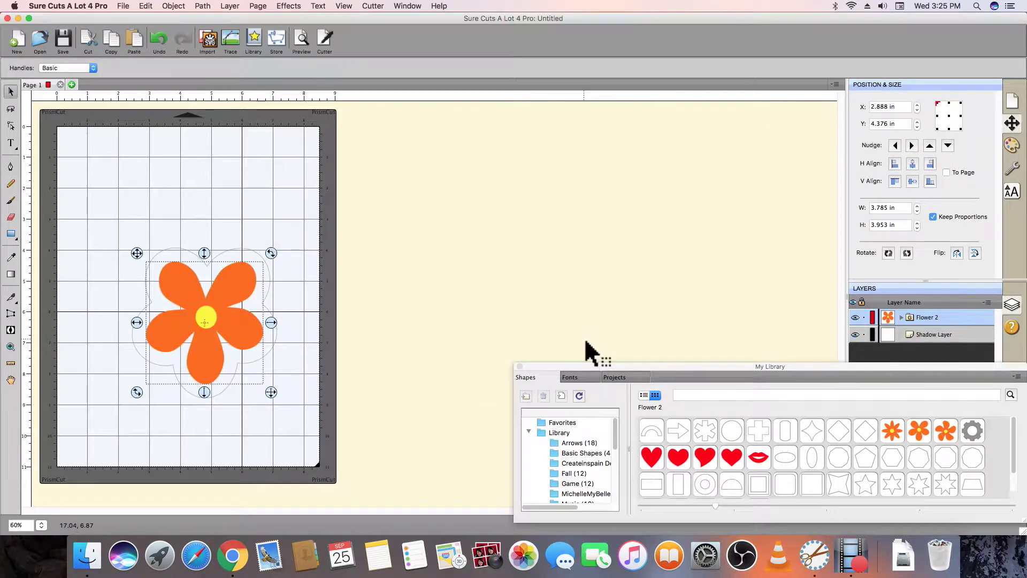
pyautogui.click(303, 44)
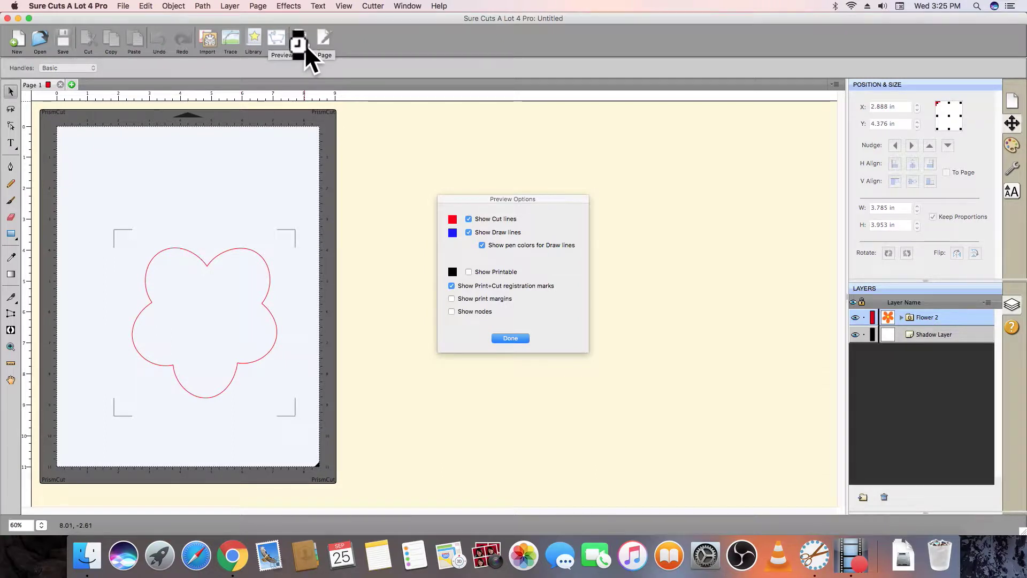
pyautogui.click(469, 273)
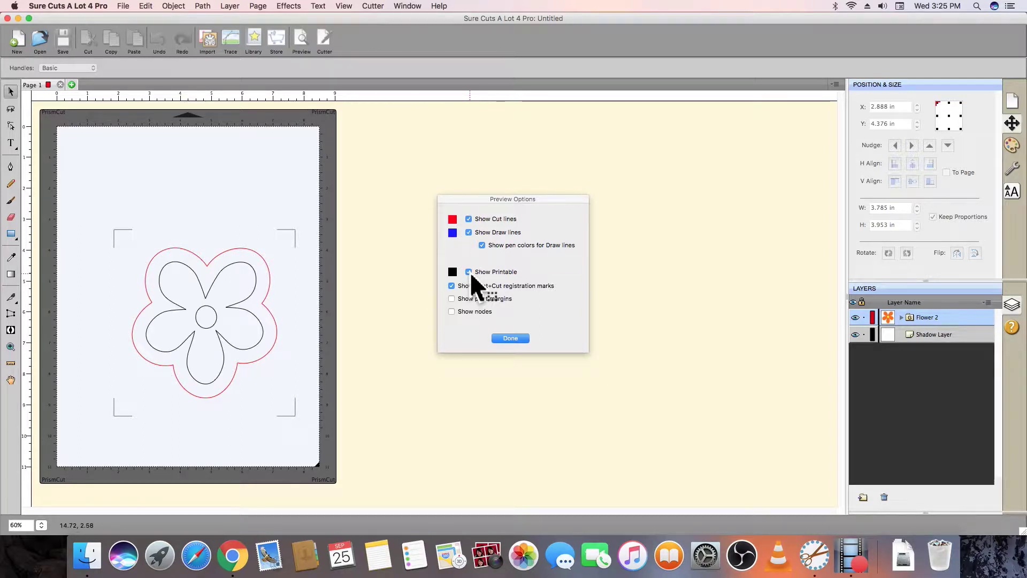
pyautogui.click(470, 274)
pyautogui.click(469, 272)
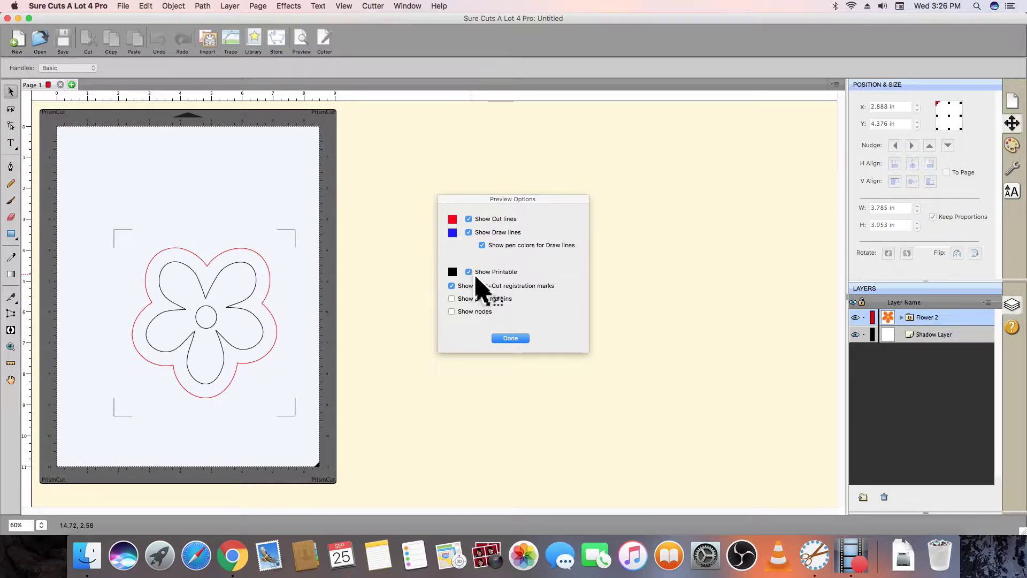
# Leave the preview and check Shadow Layer and Flower 2 by hiding and reshowing each
pyautogui.click(521, 339)
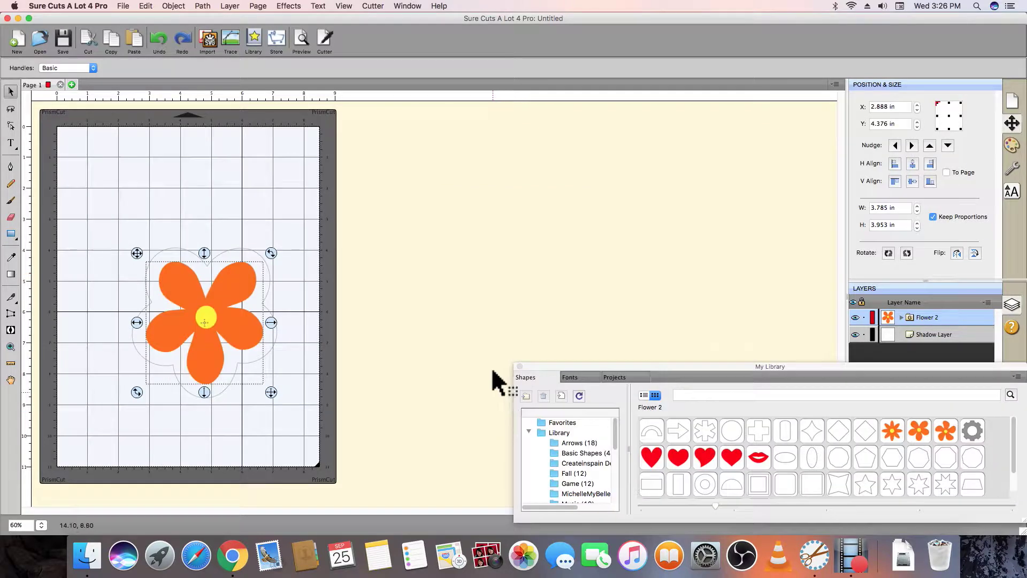
pyautogui.click(855, 334)
pyautogui.click(855, 335)
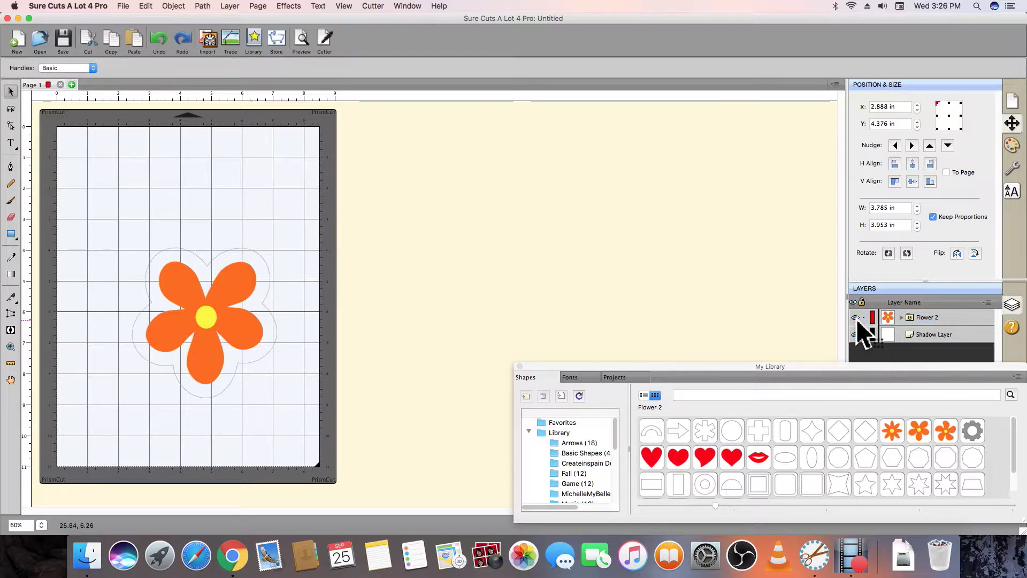
pyautogui.click(856, 318)
pyautogui.click(856, 318)
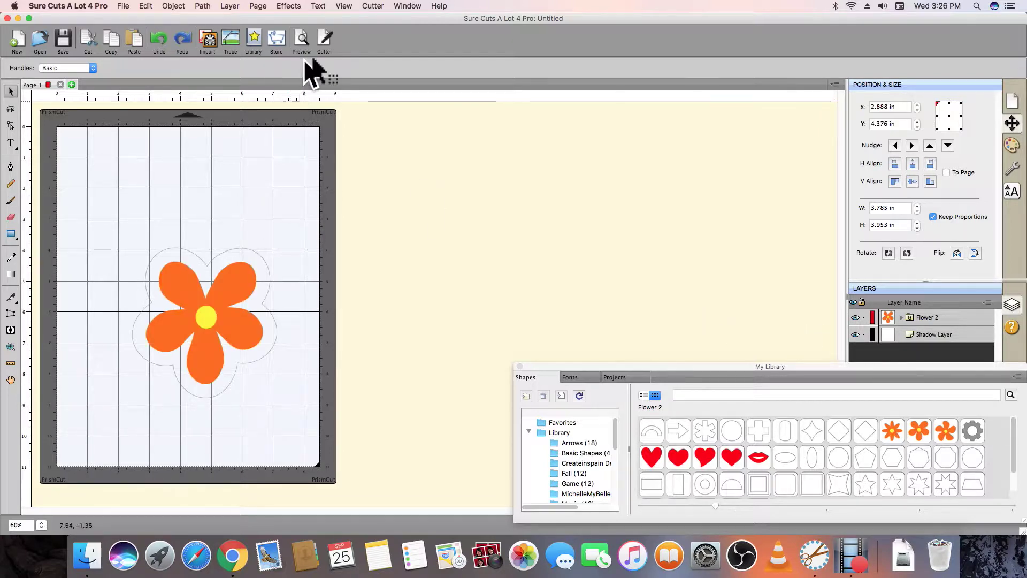
# In the PrismCut cut settings, disable Use software speed & force and launch Print+Cut
pyautogui.click(323, 44)
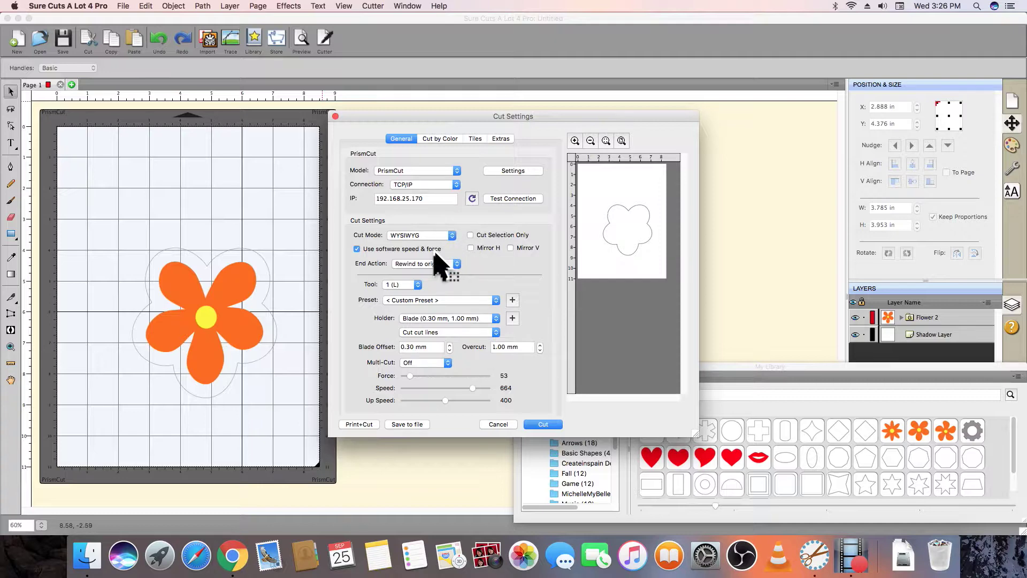
pyautogui.click(357, 250)
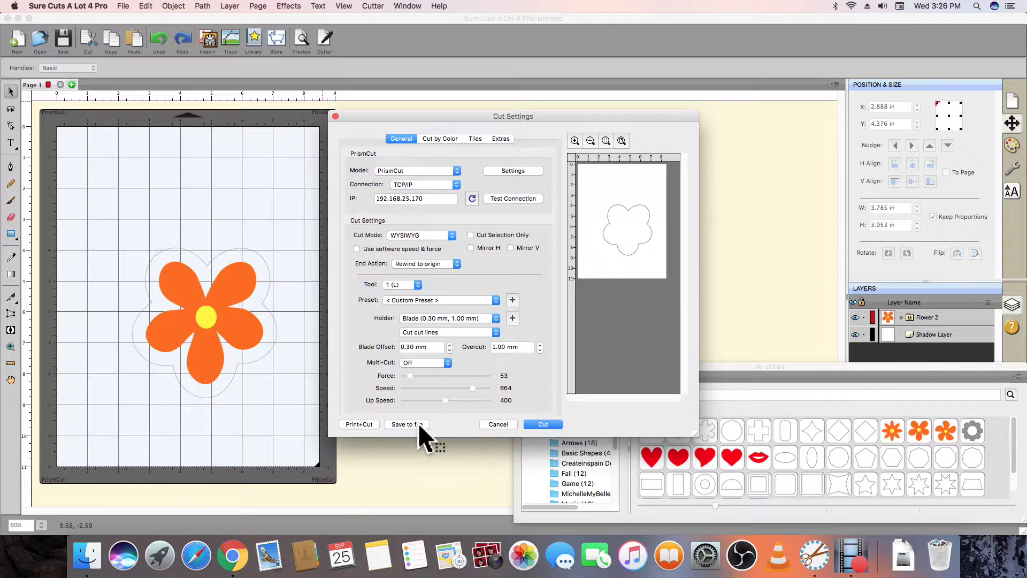
pyautogui.click(361, 425)
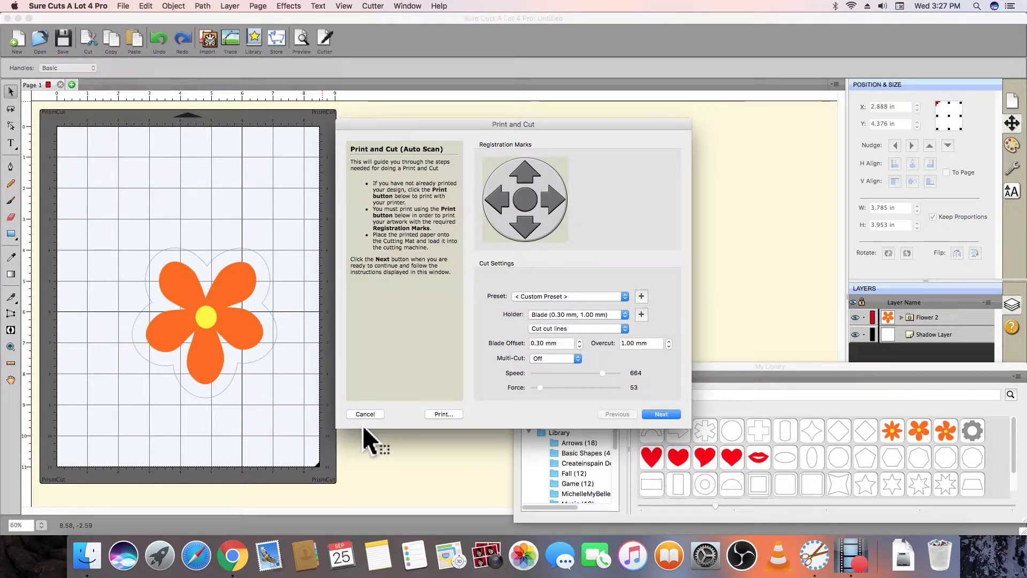
# Print the flower with registration marks on the Marketing MFP M521dn, then continue to cutting
pyautogui.click(456, 416)
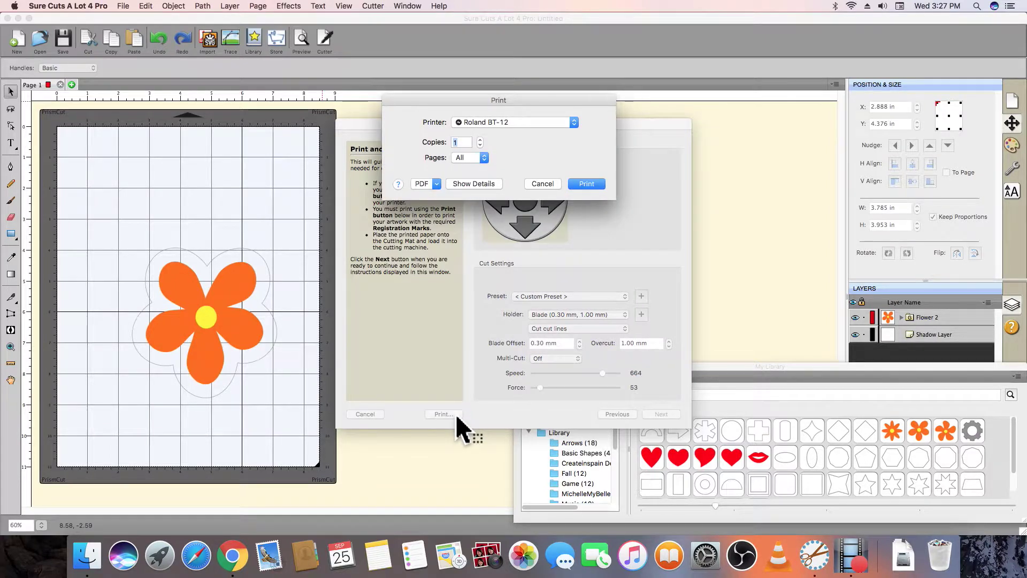
pyautogui.click(574, 122)
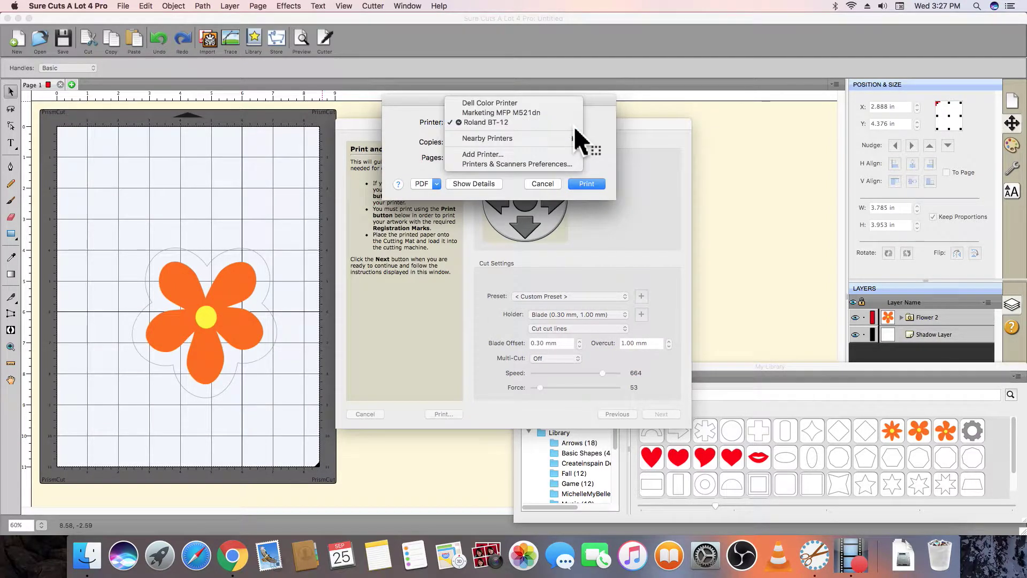
pyautogui.click(546, 114)
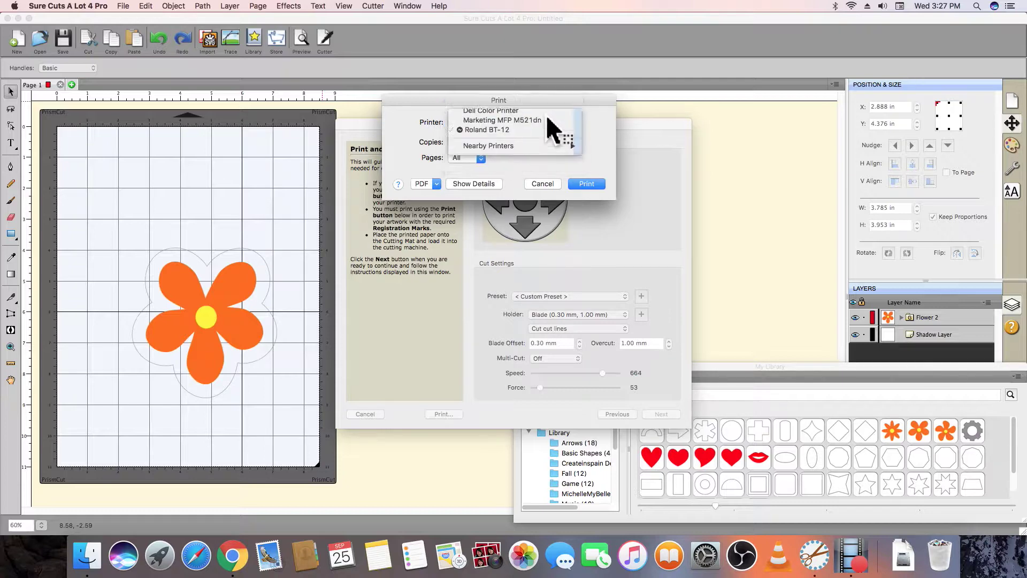
pyautogui.click(590, 183)
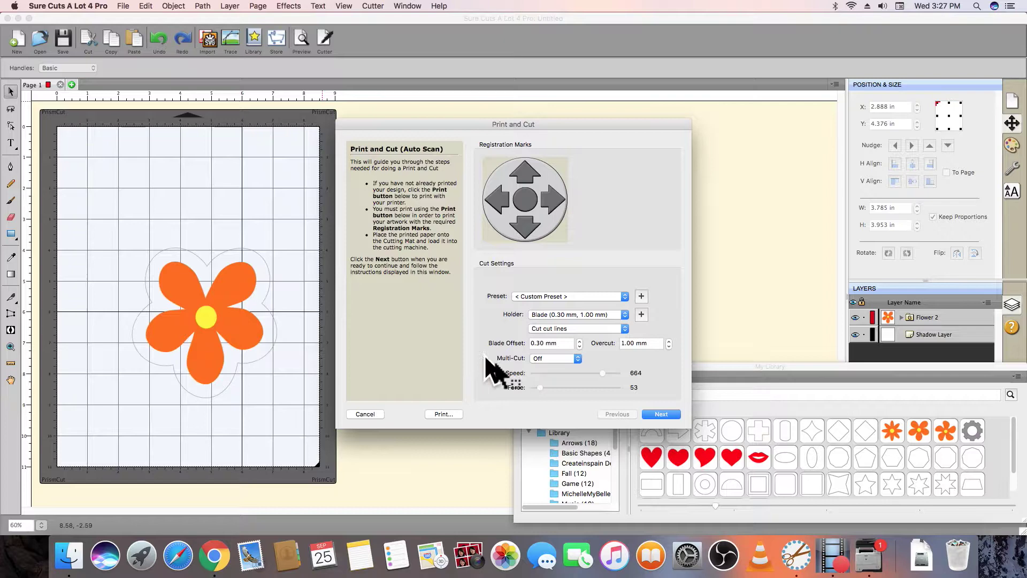
pyautogui.click(661, 415)
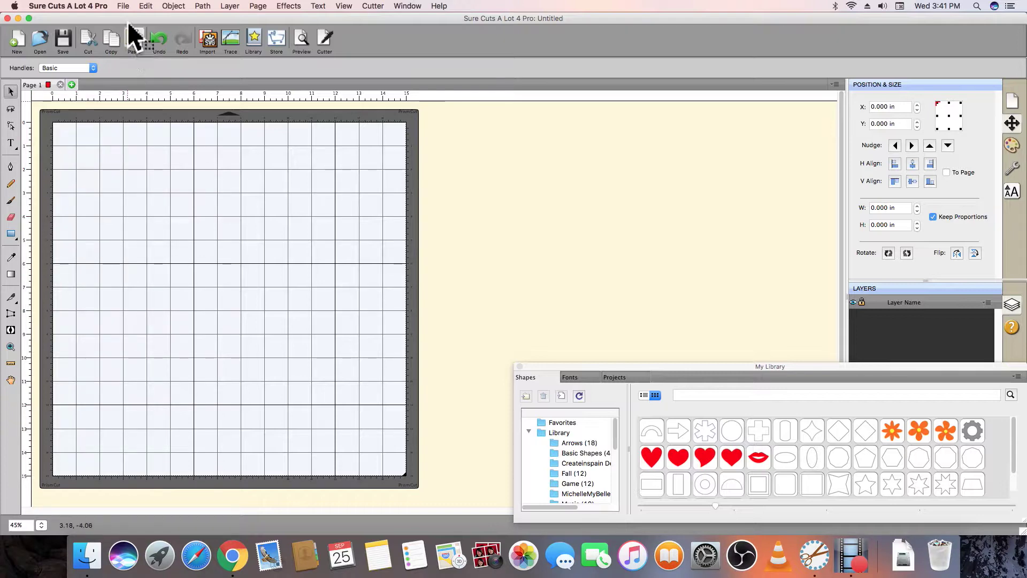
# Import bird_PNG.png onto the mat with File > Place Image
pyautogui.click(124, 6)
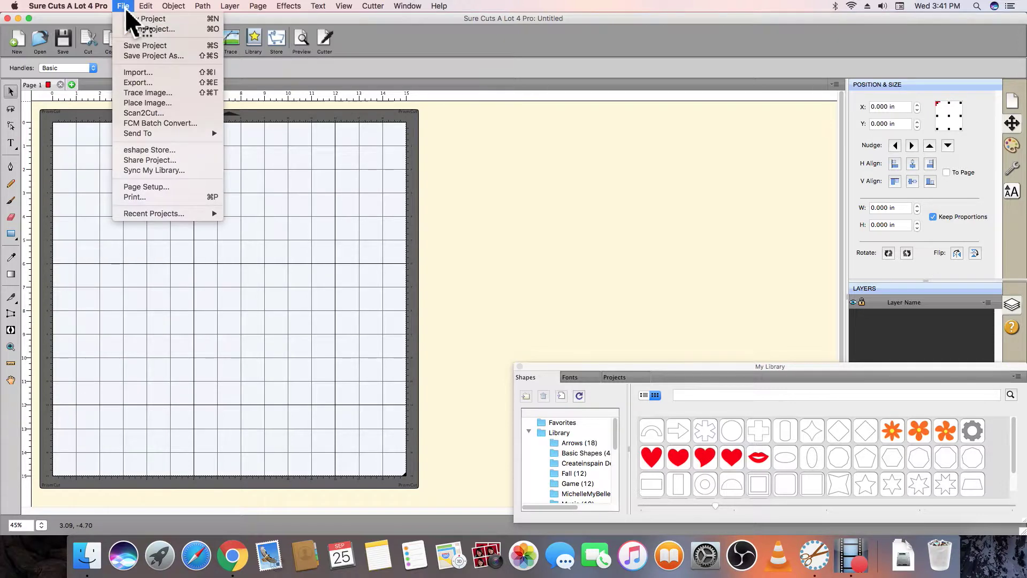
pyautogui.click(179, 104)
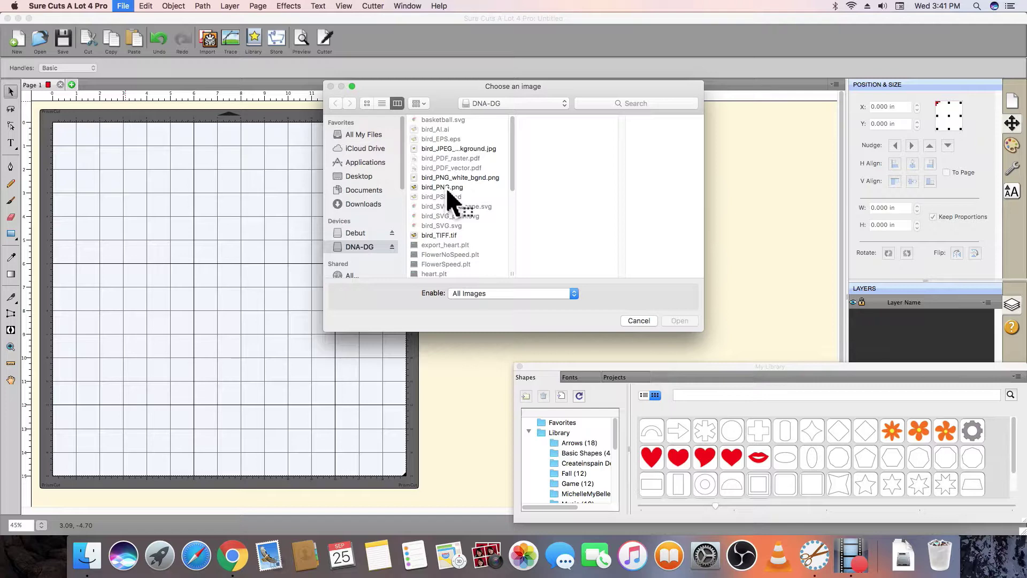
pyautogui.click(445, 187)
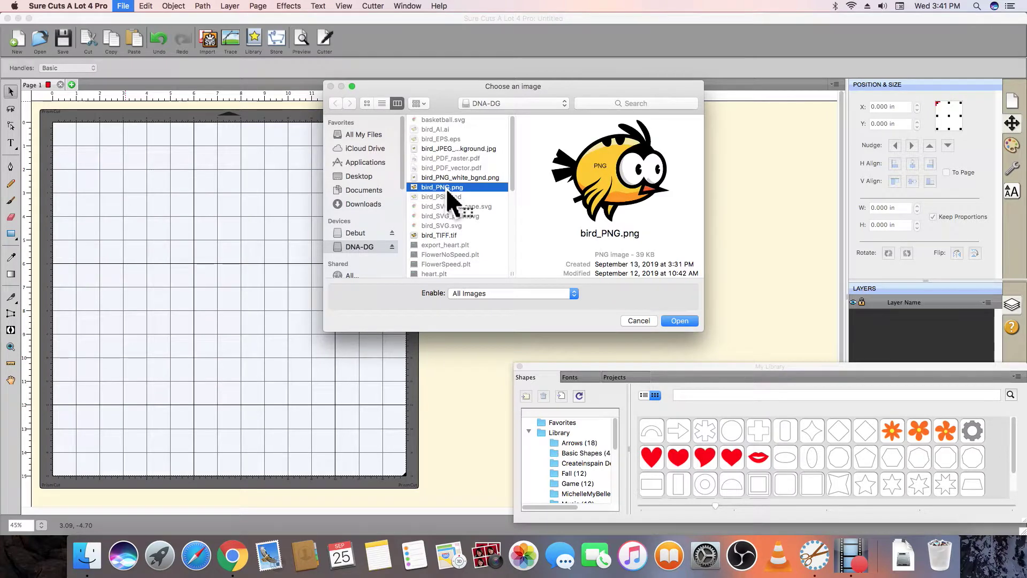
pyautogui.click(685, 322)
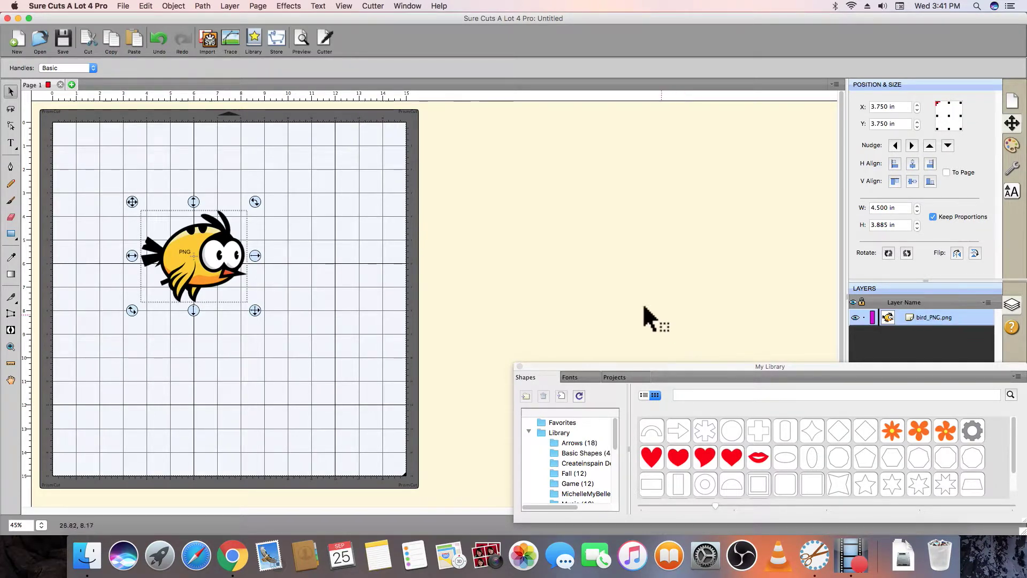
# Trace the bird image with Add Image Layer (Print+Cut) enabled
pyautogui.click(124, 6)
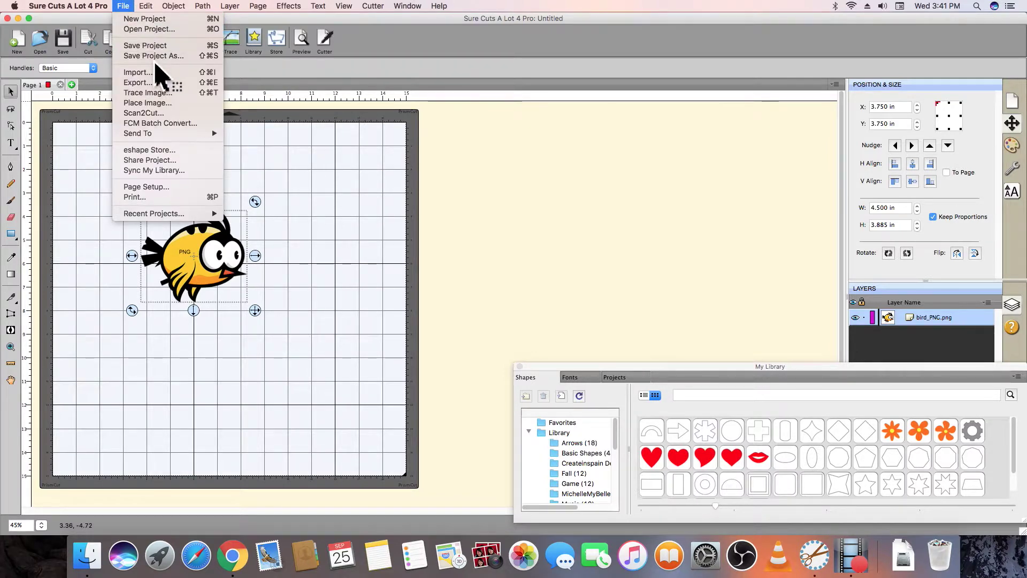
pyautogui.click(176, 94)
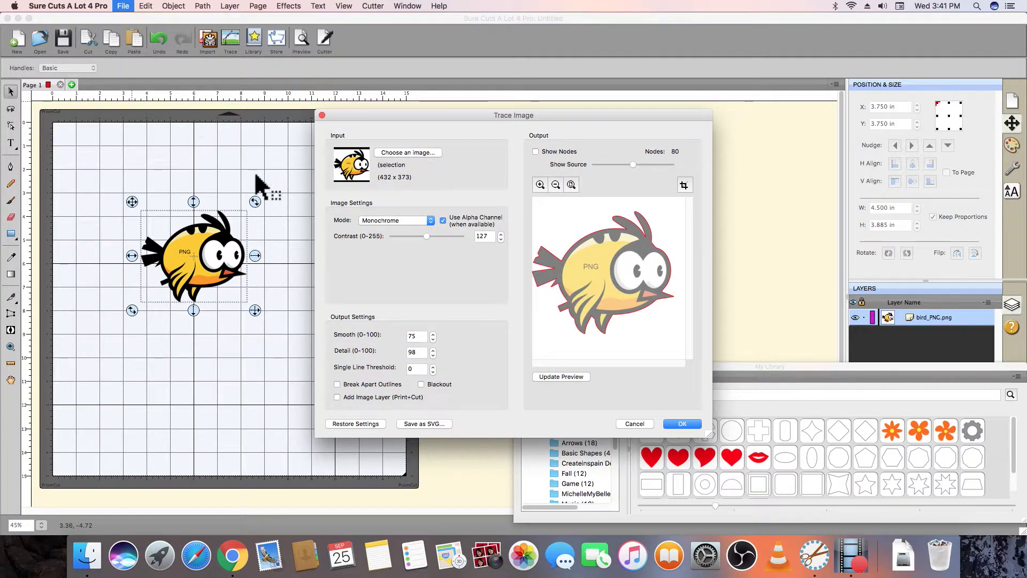
pyautogui.click(337, 397)
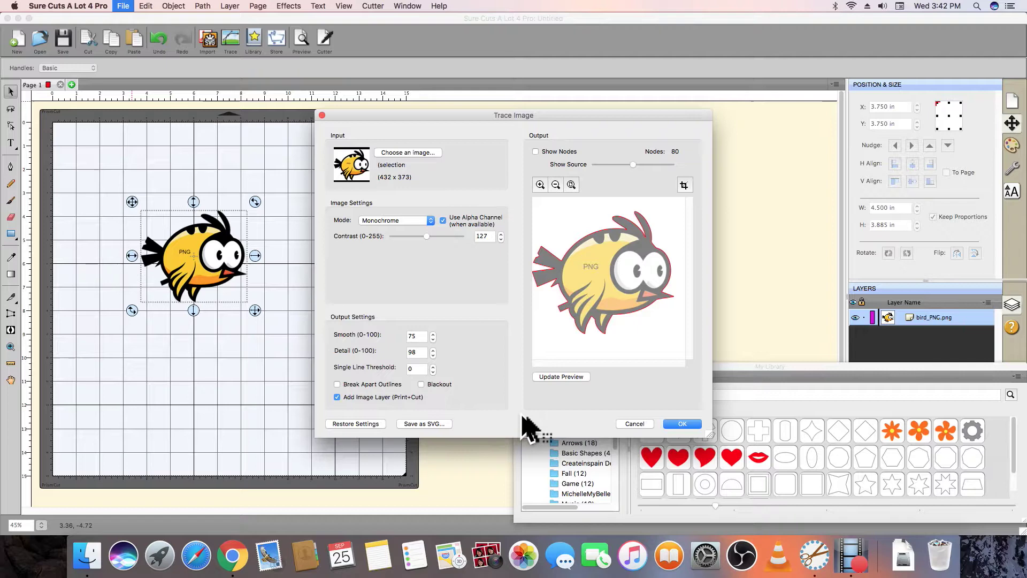
pyautogui.click(683, 423)
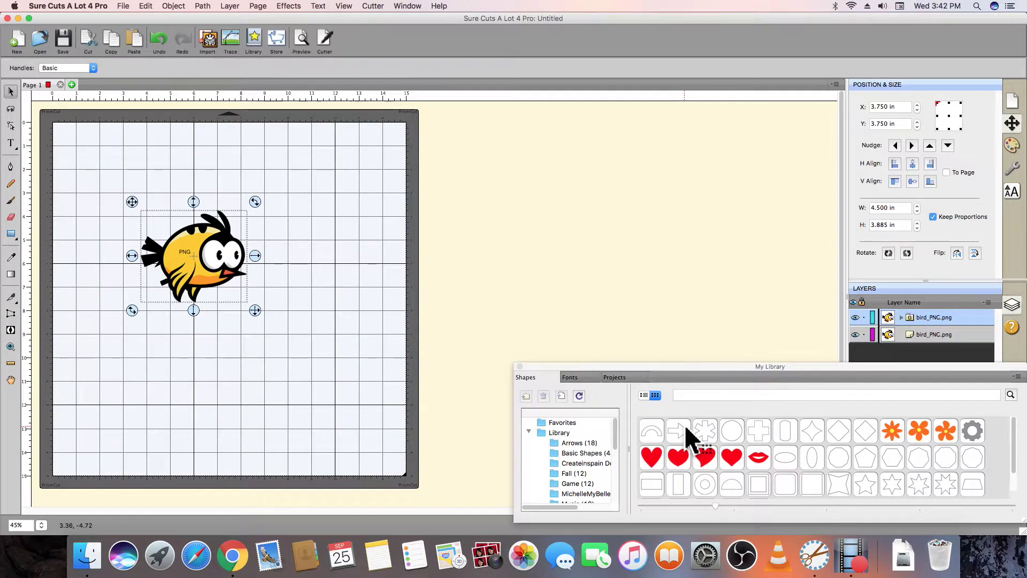
# Add a Shadow Layer (Contour Cut) around the bird with size 0.271 in
pyautogui.moveTo(684, 424); pyautogui.dragTo(289, 8)
pyautogui.click(293, 7)
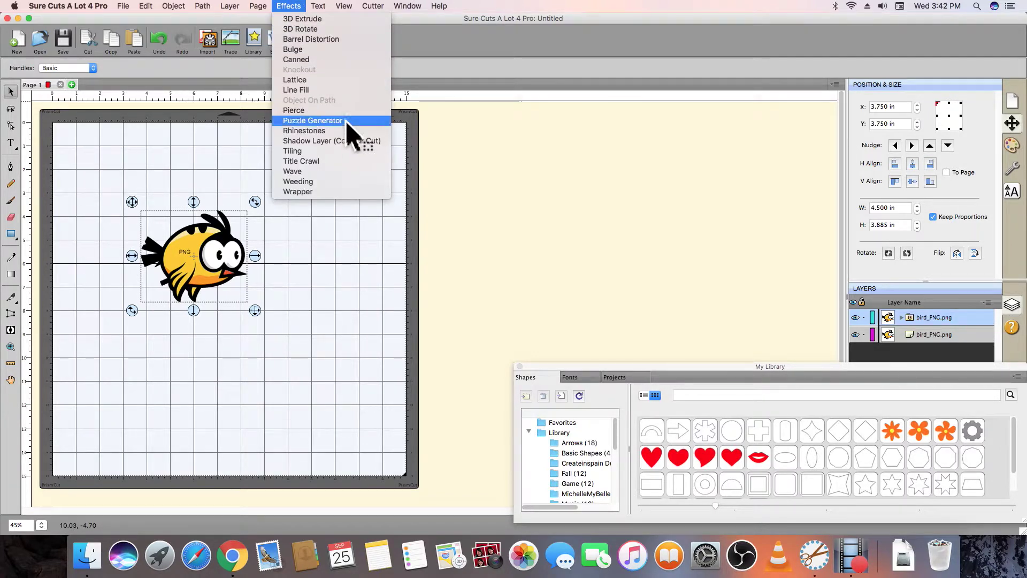
pyautogui.click(354, 142)
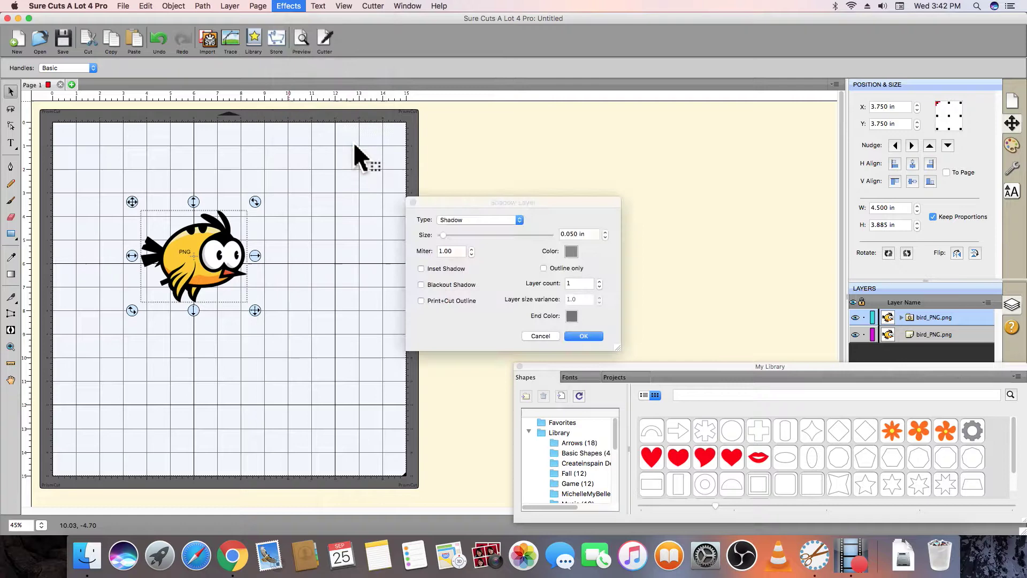
pyautogui.click(444, 235)
pyautogui.moveTo(444, 236); pyautogui.dragTo(457, 237)
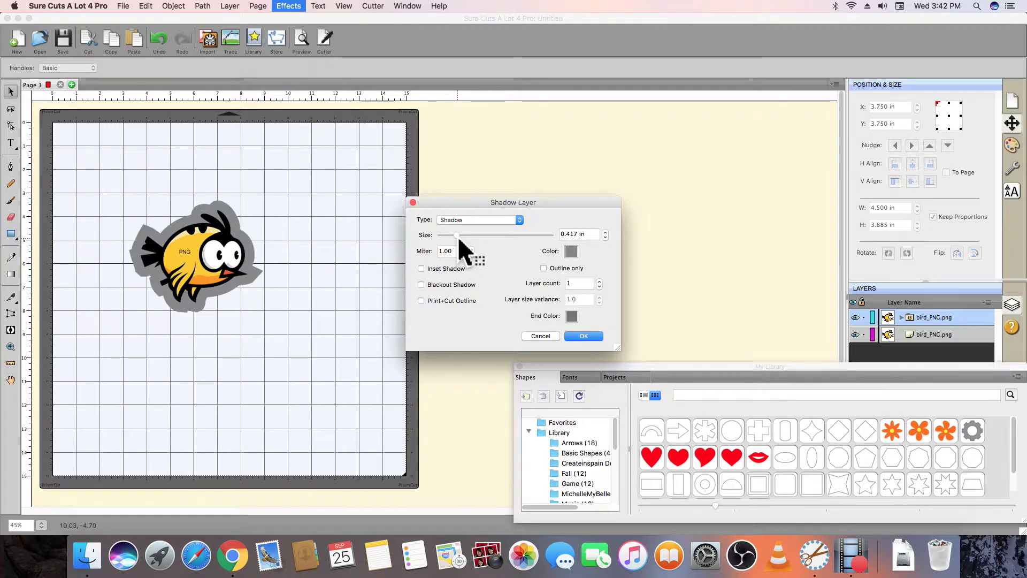
pyautogui.click(457, 236)
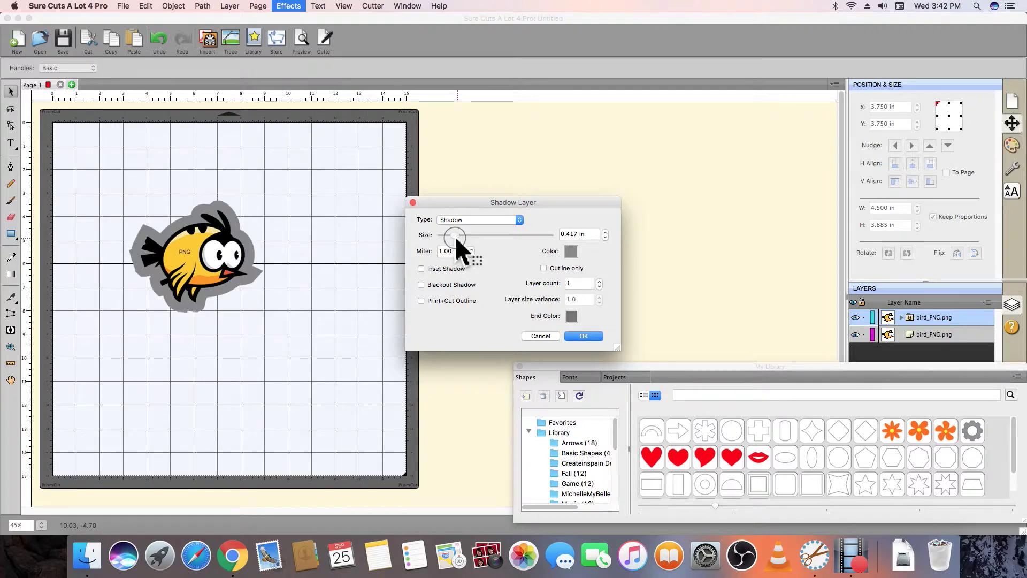
pyautogui.moveTo(453, 238); pyautogui.dragTo(452, 237)
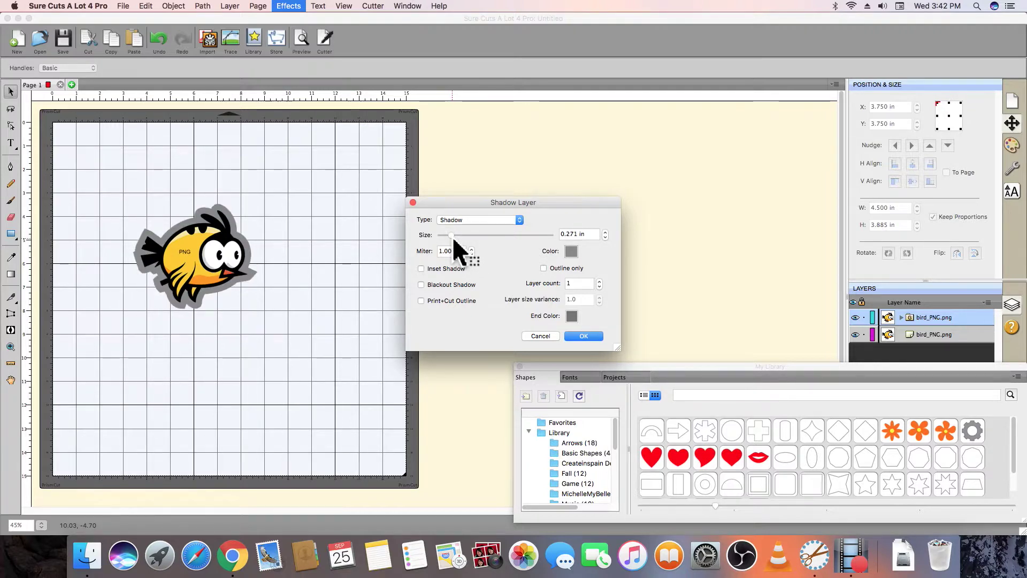
pyautogui.click(585, 337)
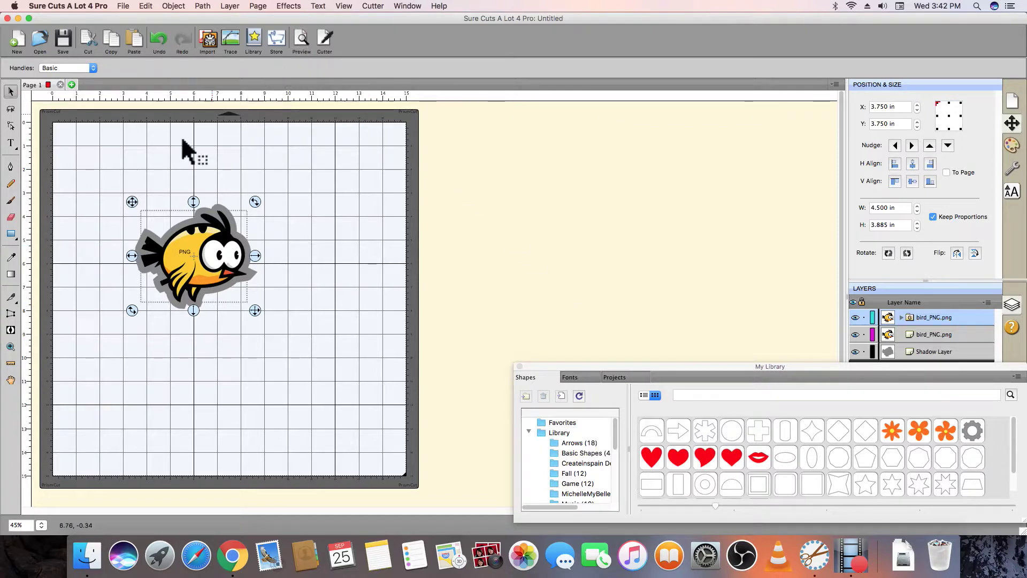
pyautogui.click(301, 40)
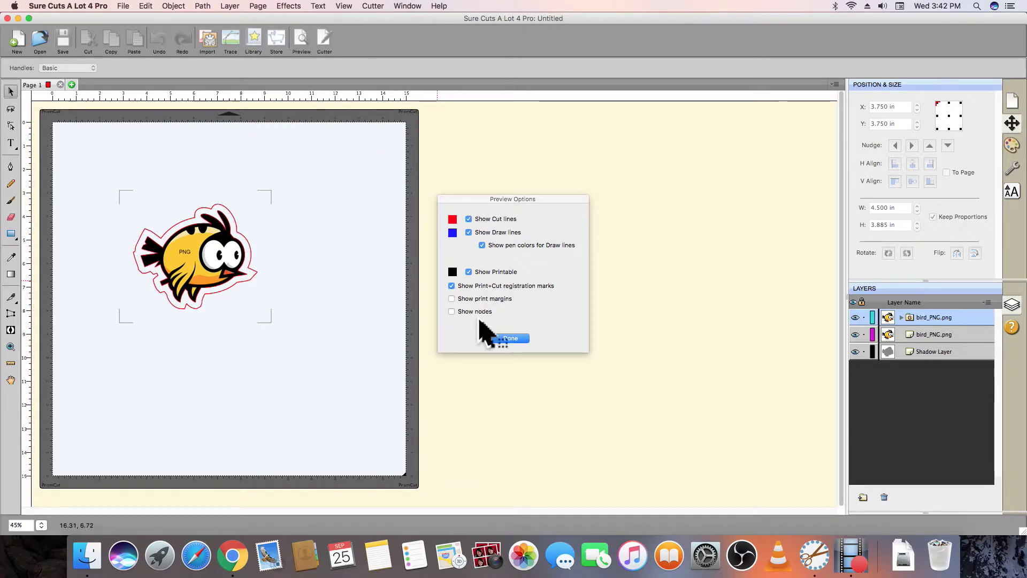
pyautogui.click(519, 339)
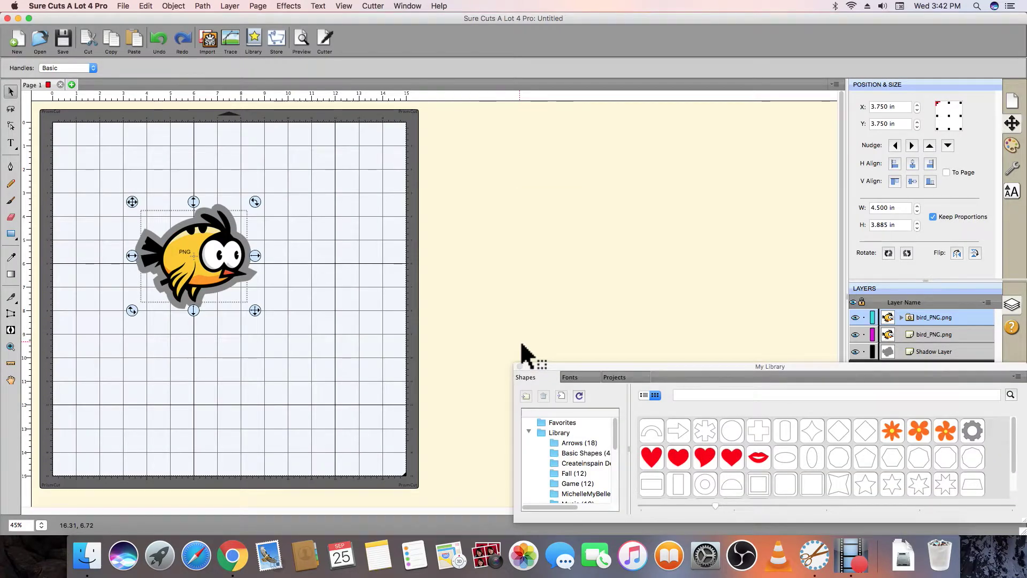
# Run Print+Cut for the bird on the PrismCut, scanning registration marks and starting the cut
pyautogui.click(324, 40)
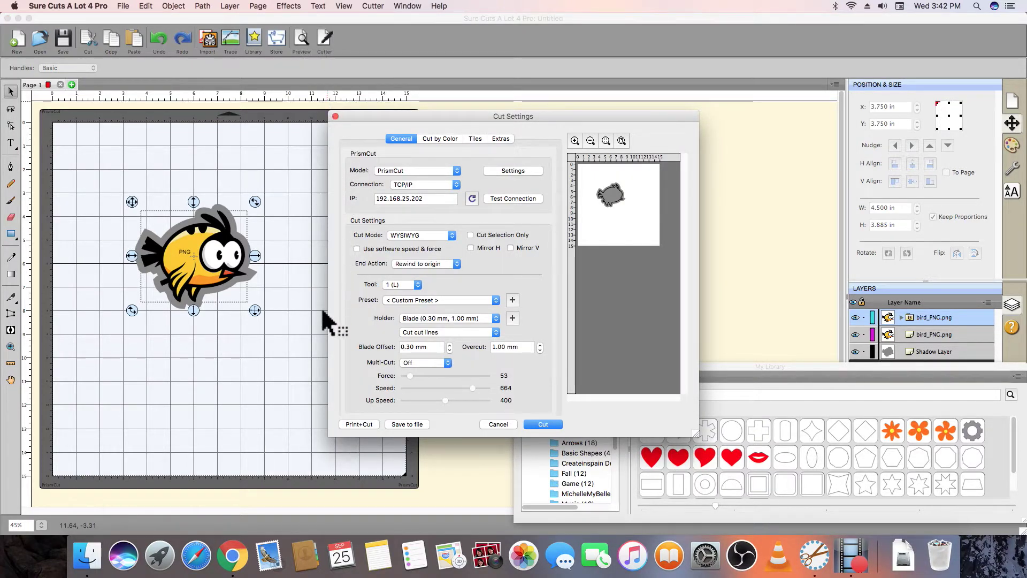
pyautogui.click(365, 425)
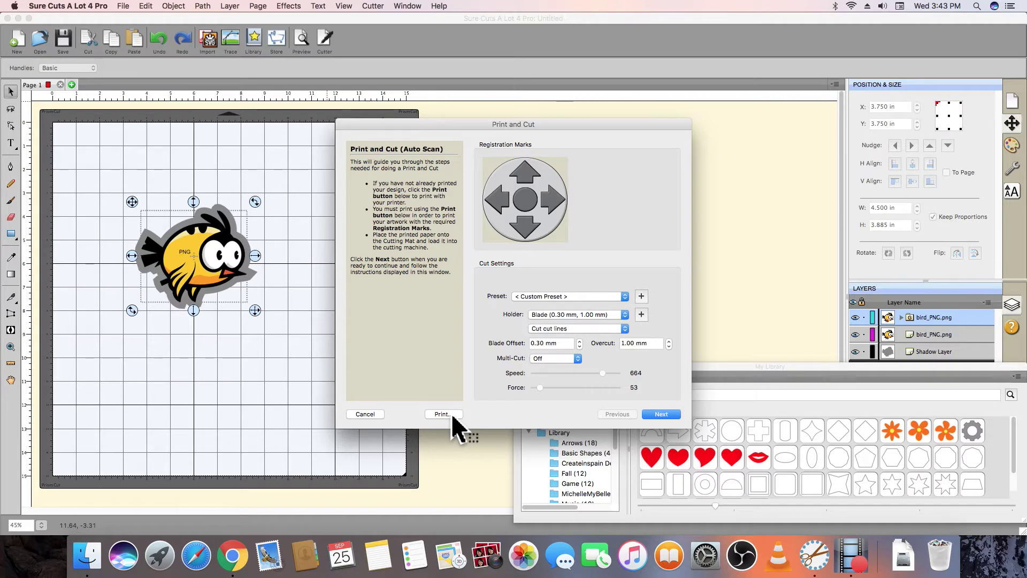
pyautogui.click(666, 414)
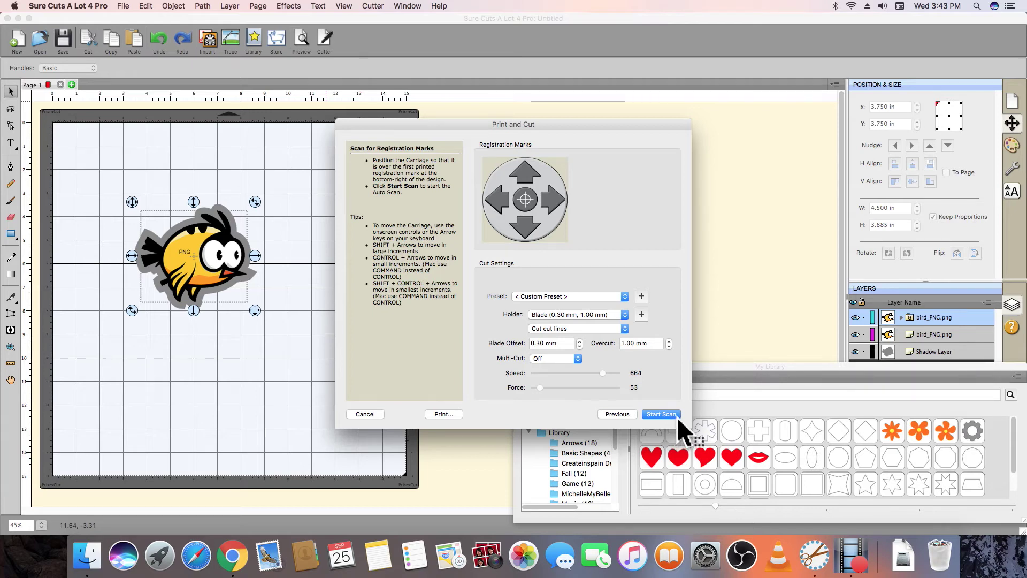
pyautogui.click(676, 416)
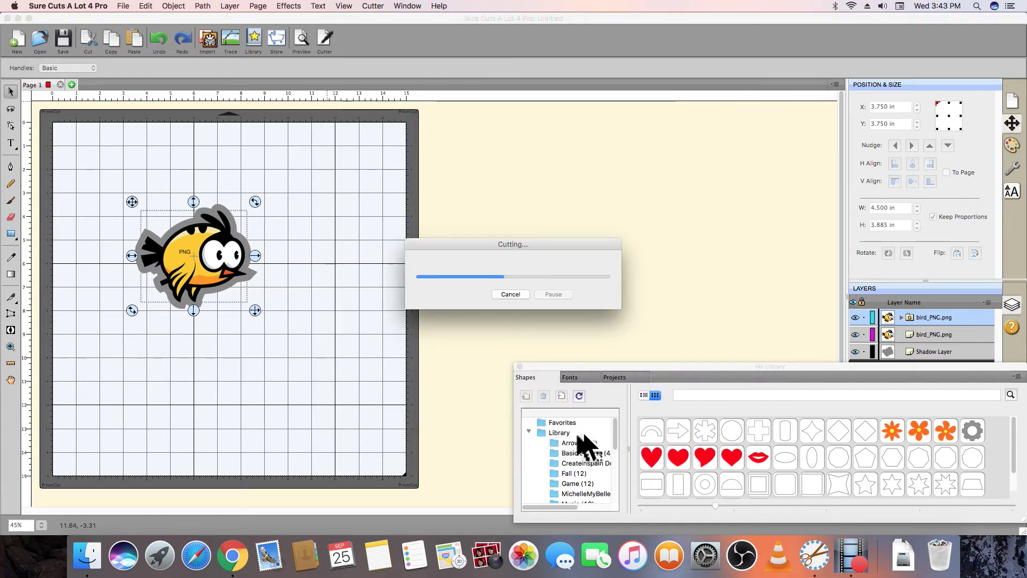